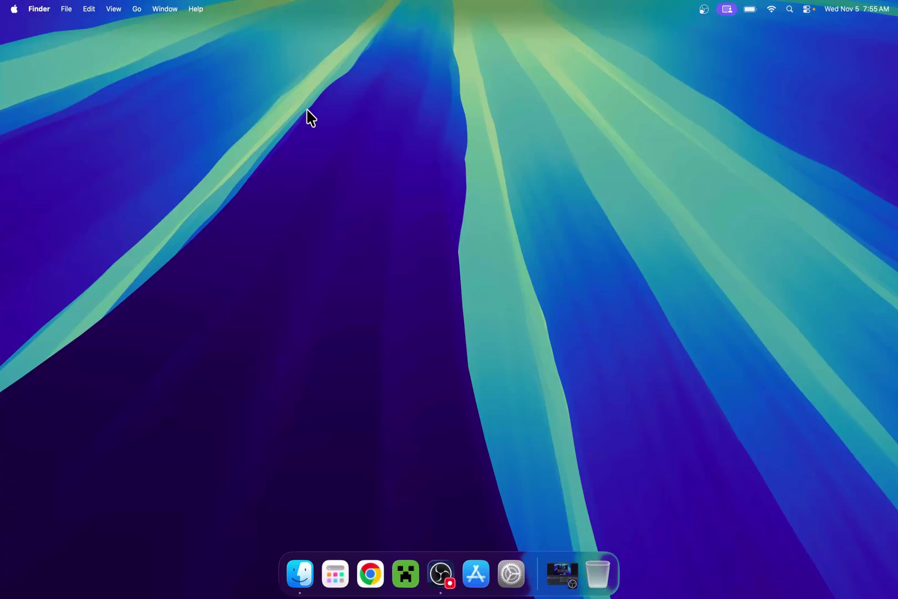
- Open Chrome, search Google for Steam and open the official Welcome to Steam result
click(370, 579)
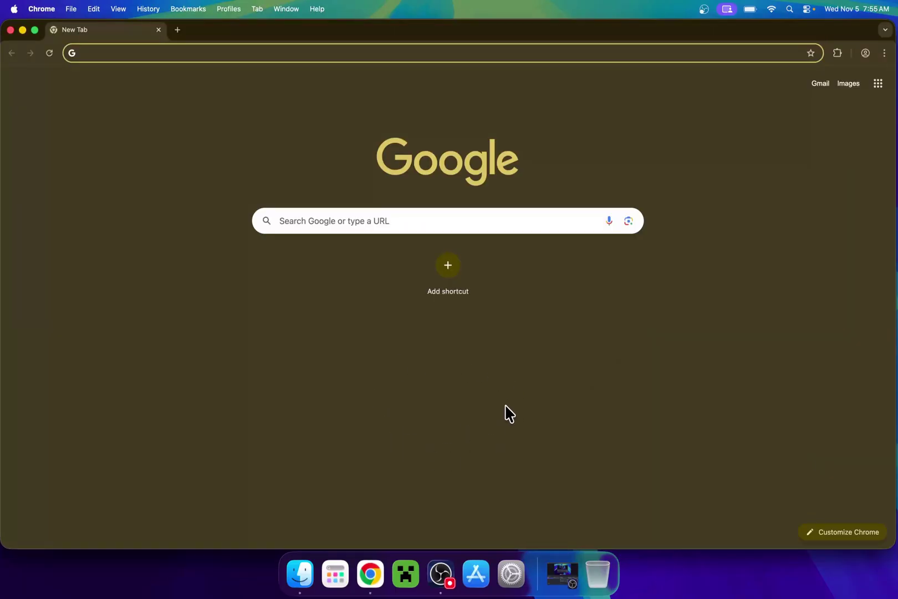
click(498, 221)
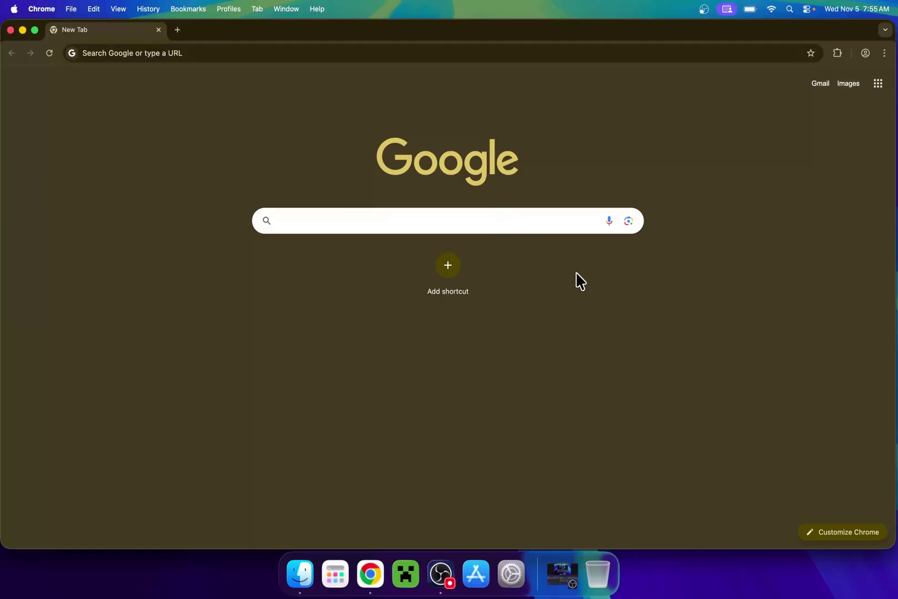
text(Steam)
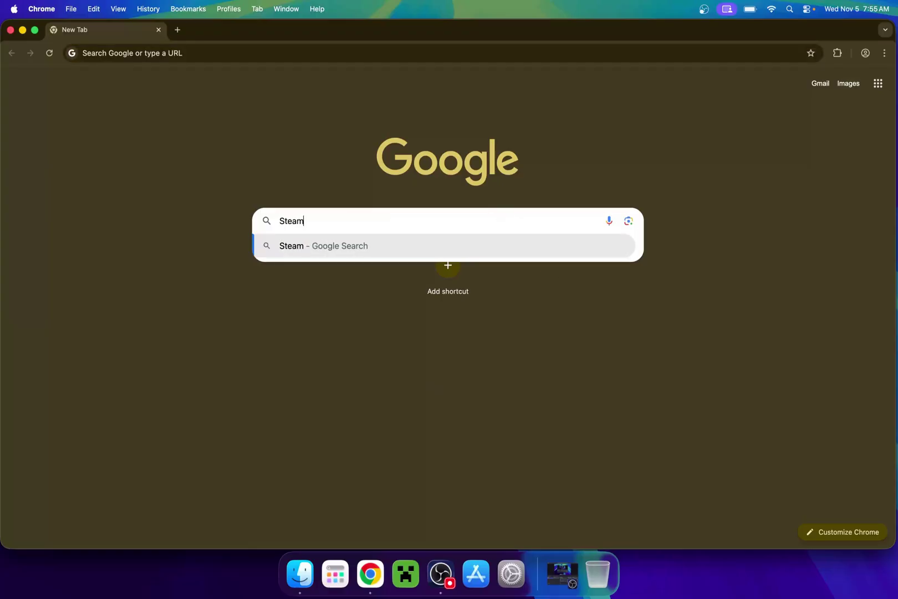
key(Return)
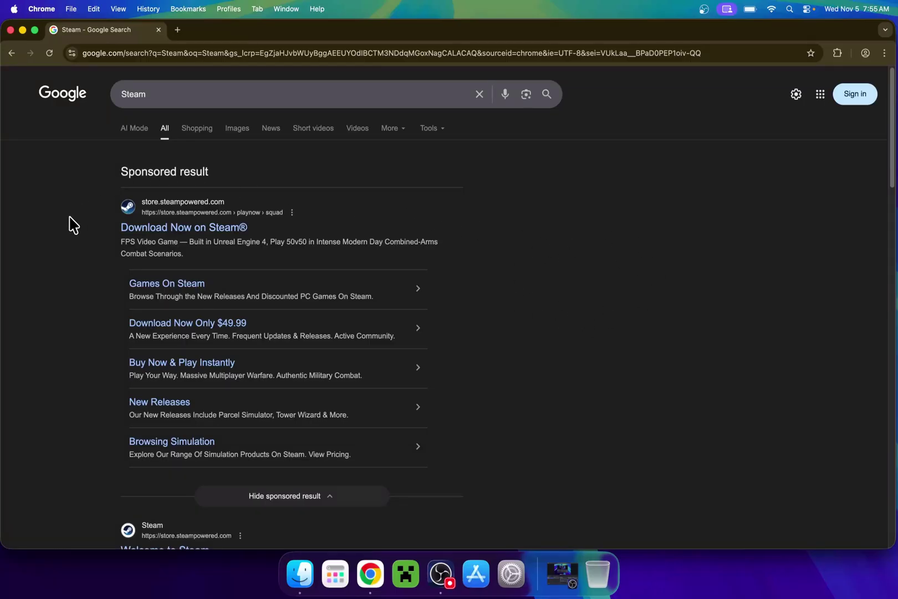
scroll(73, 237, down, 5)
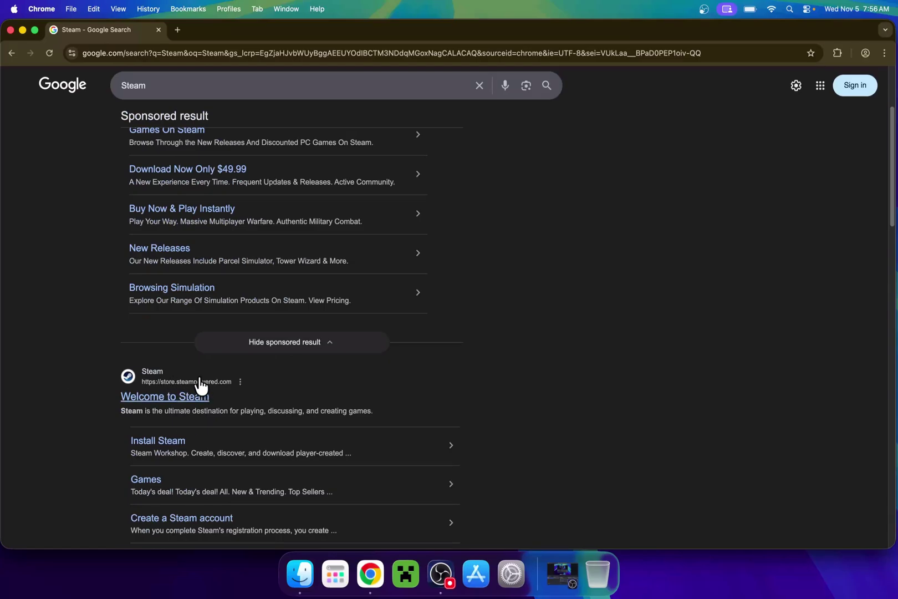
click(167, 409)
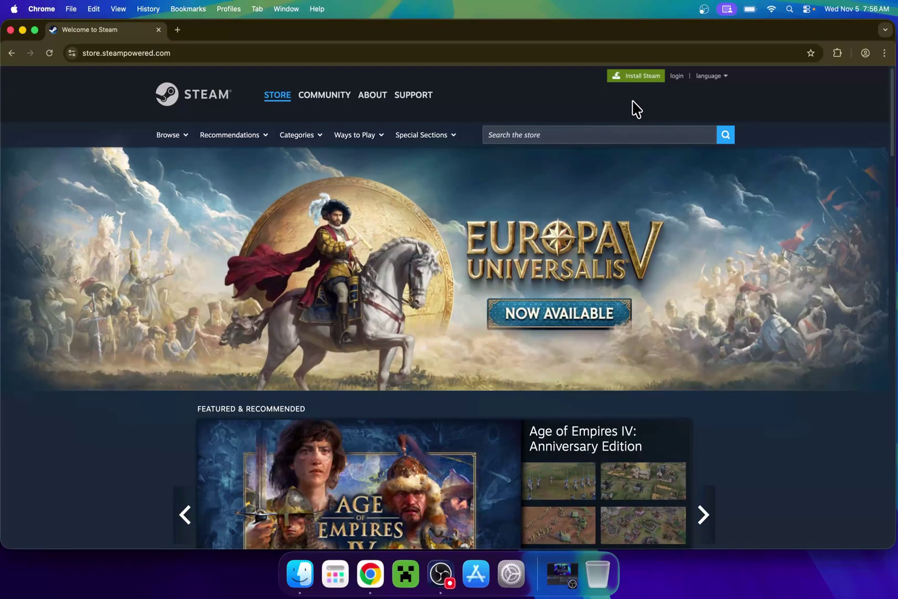
- Download the macOS Steam installer from the Steam website and close the browser window
click(640, 89)
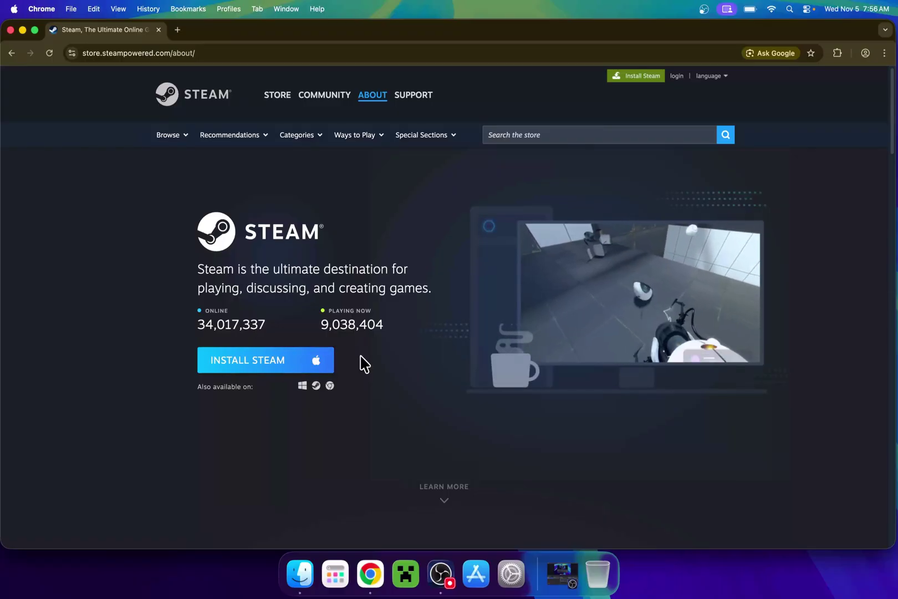
click(295, 363)
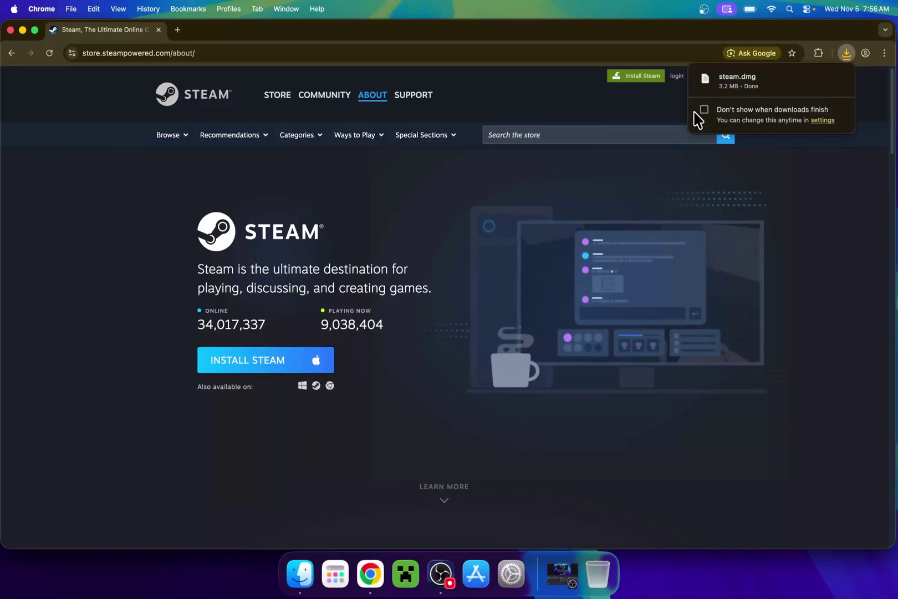
mouse_move(738, 84)
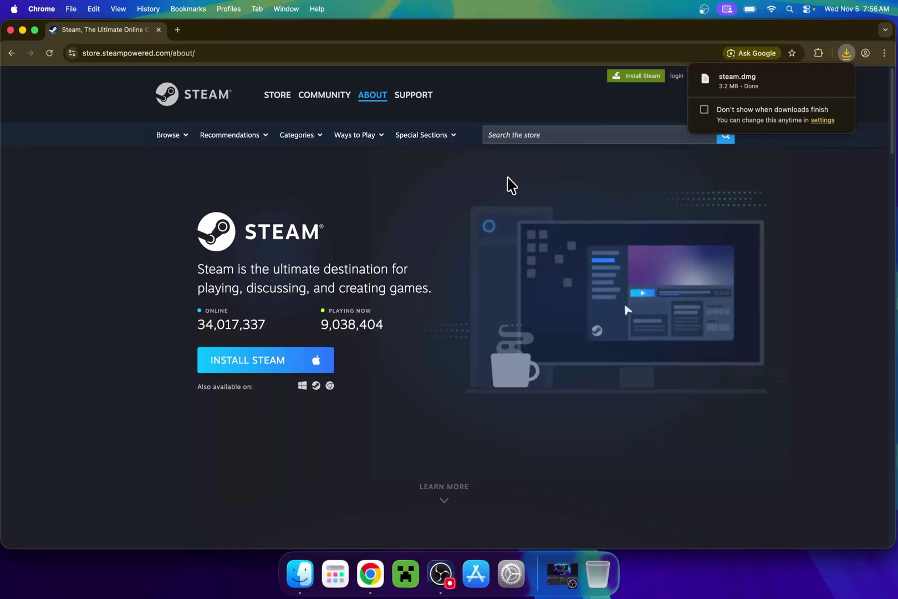
click(10, 30)
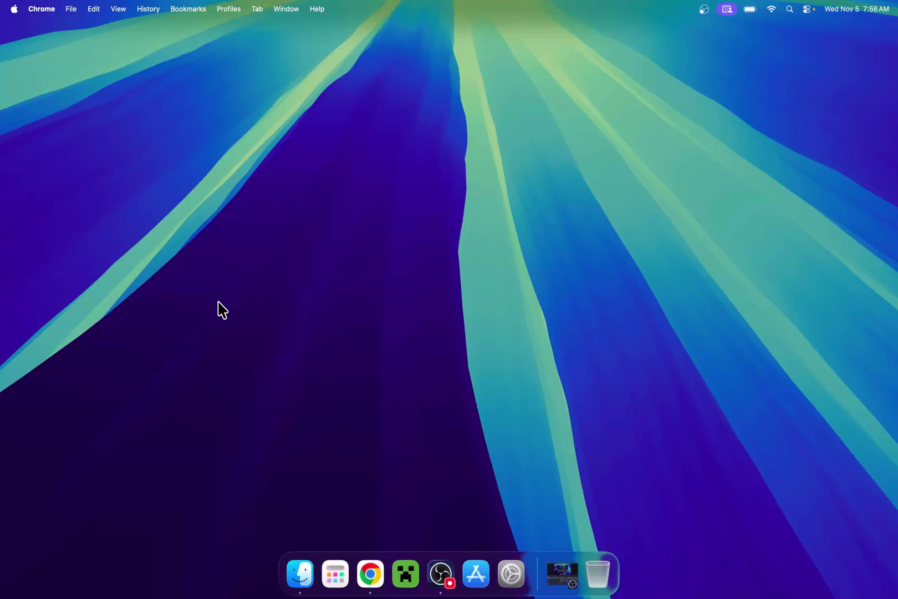
- In Finder, open steam.dmg from the Downloads folder and copy the Steam app into Applications
click(300, 575)
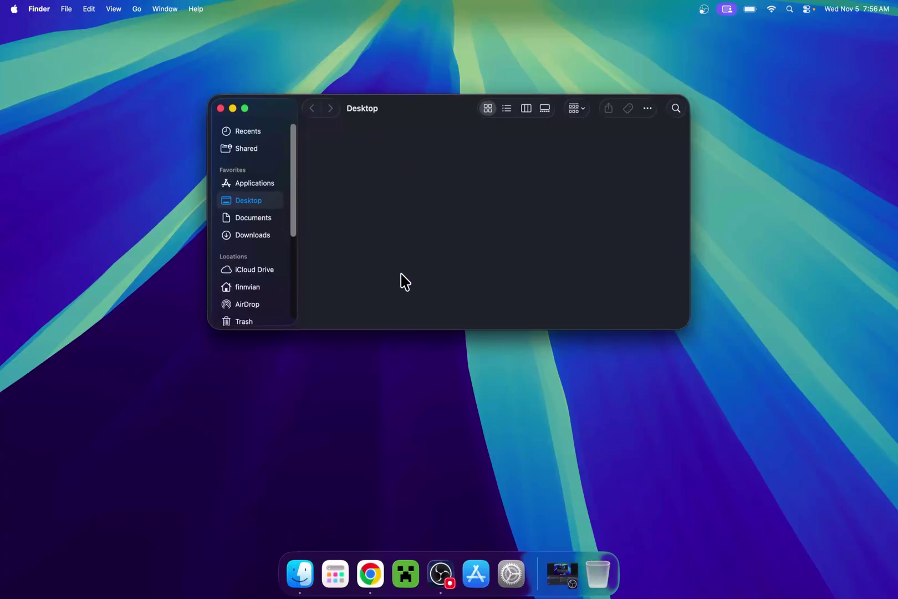
click(258, 237)
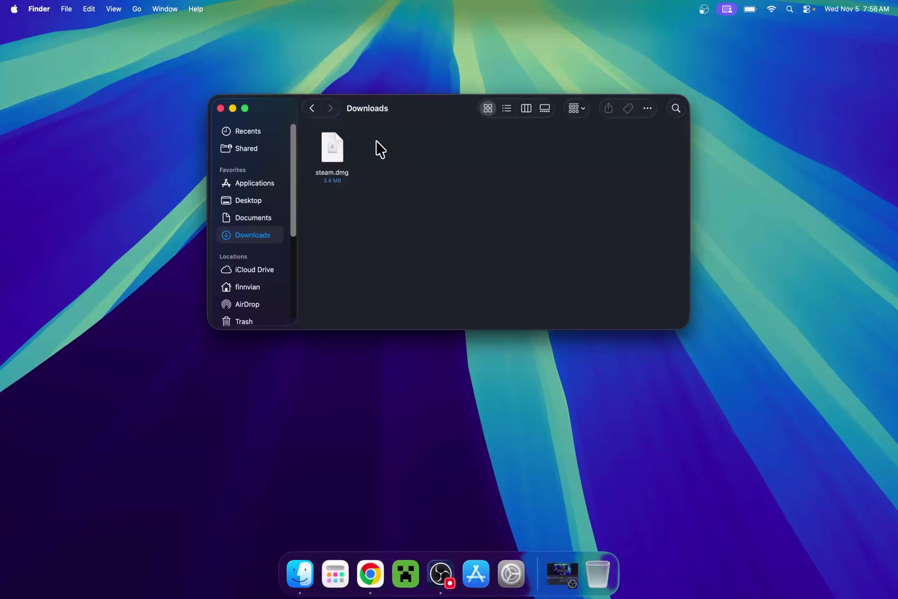
drag(376, 141, 432, 170)
click(332, 155)
double_click(332, 154)
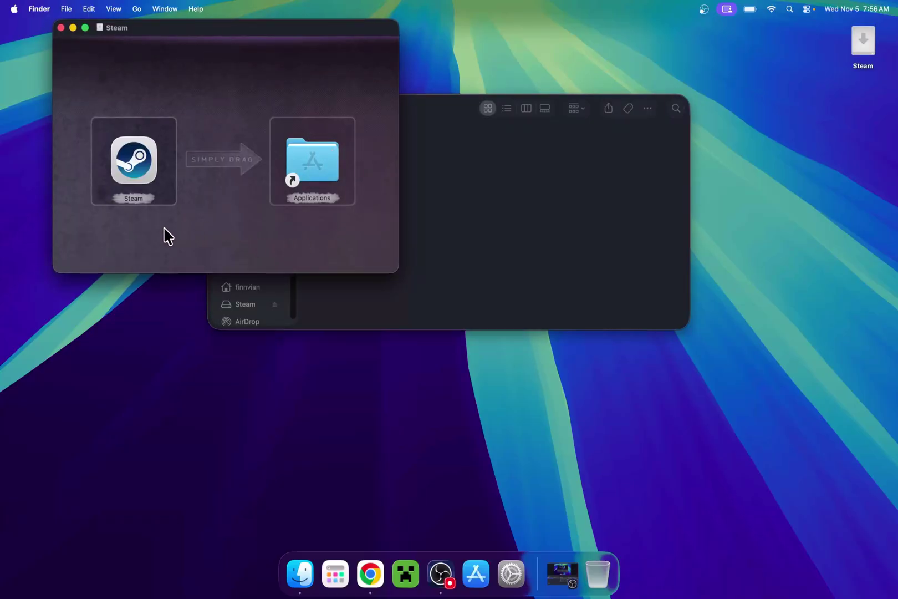
drag(137, 159, 320, 156)
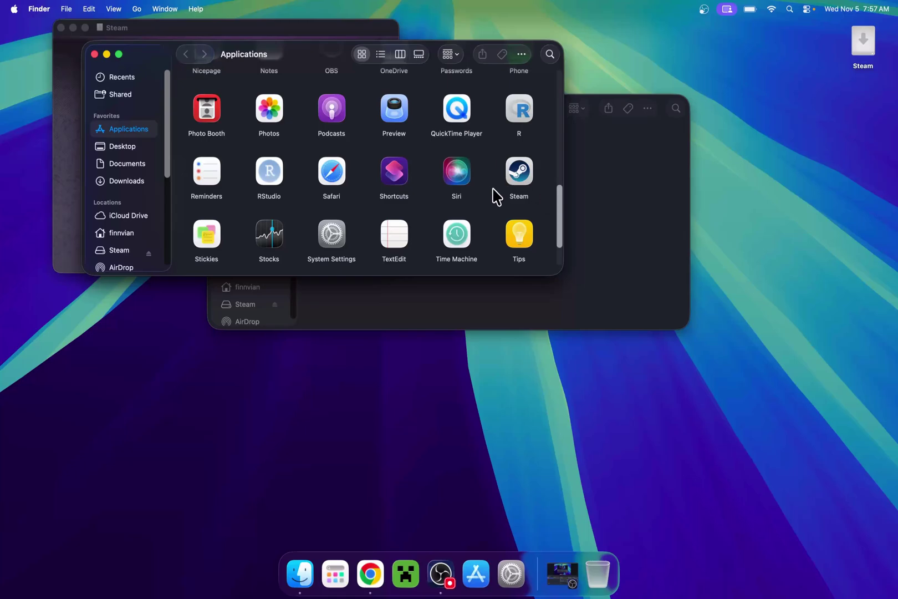
- Find Steam among the installed apps by searching for steam, launch it and approve opening the downloaded app
click(345, 579)
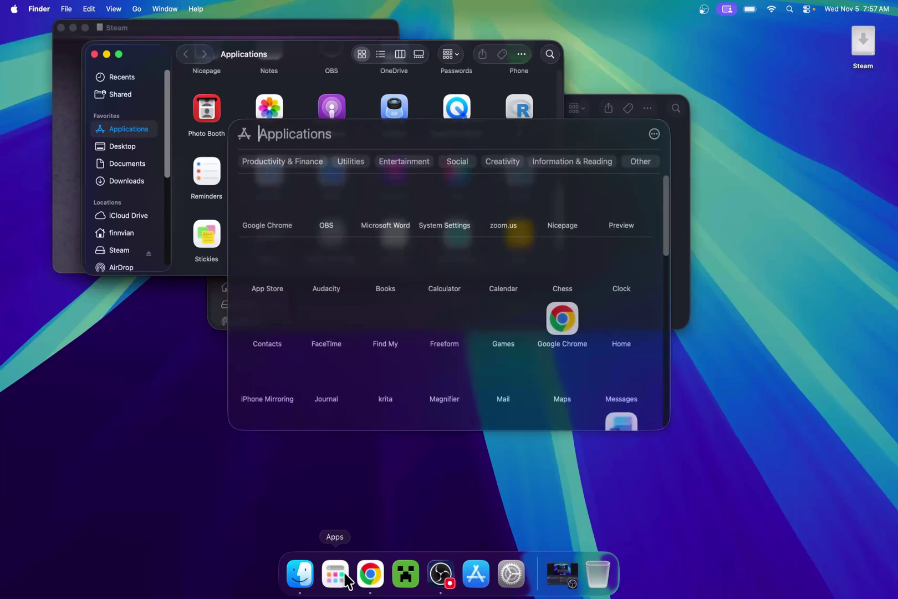
scroll(431, 289, down, 1)
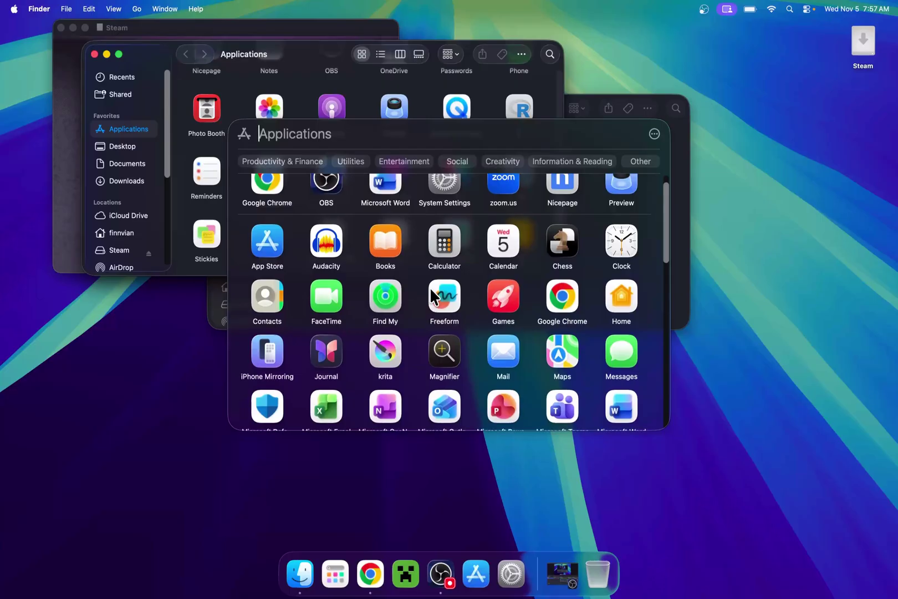
scroll(477, 292, down, 7)
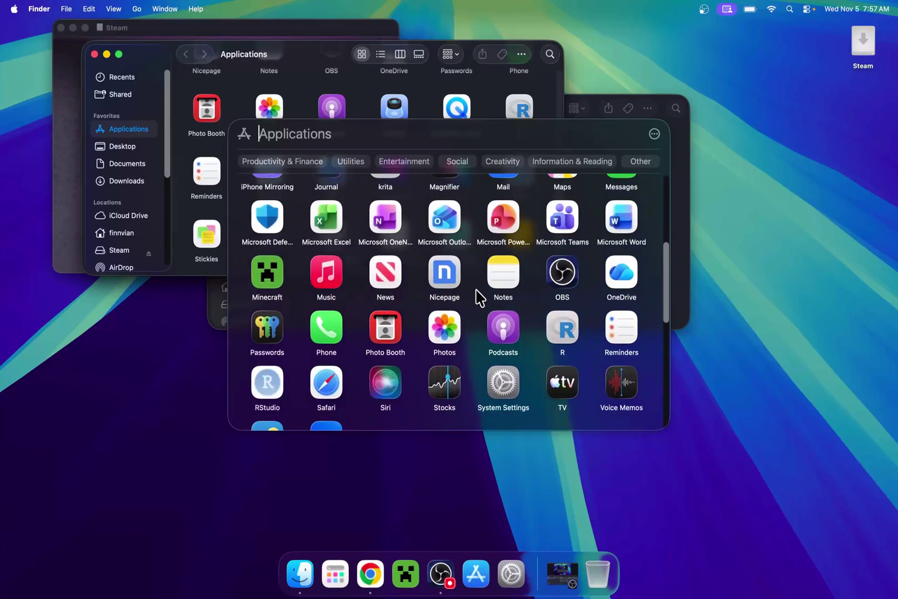
scroll(479, 298, down, 12)
scroll(479, 300, up, 6)
scroll(479, 300, up, 12)
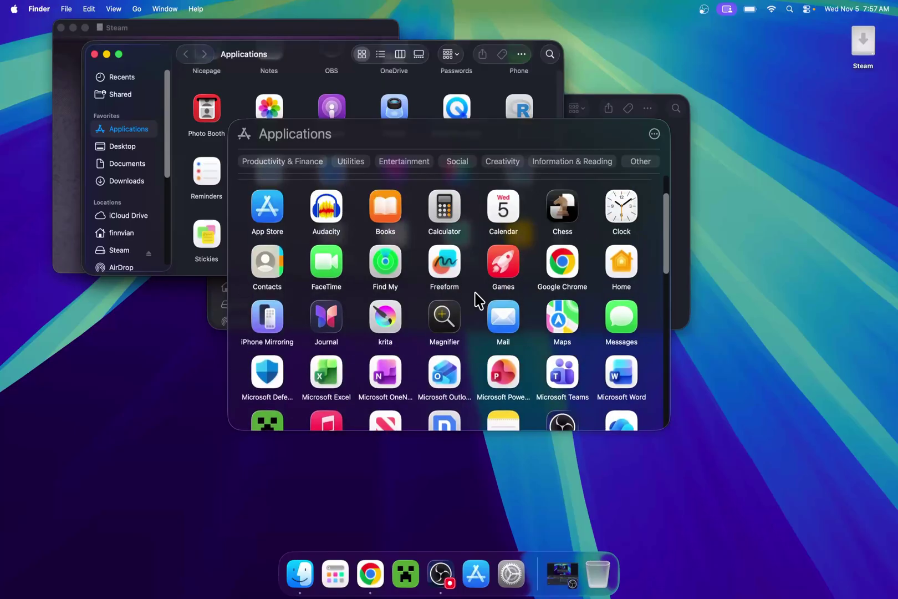
scroll(477, 300, up, 3)
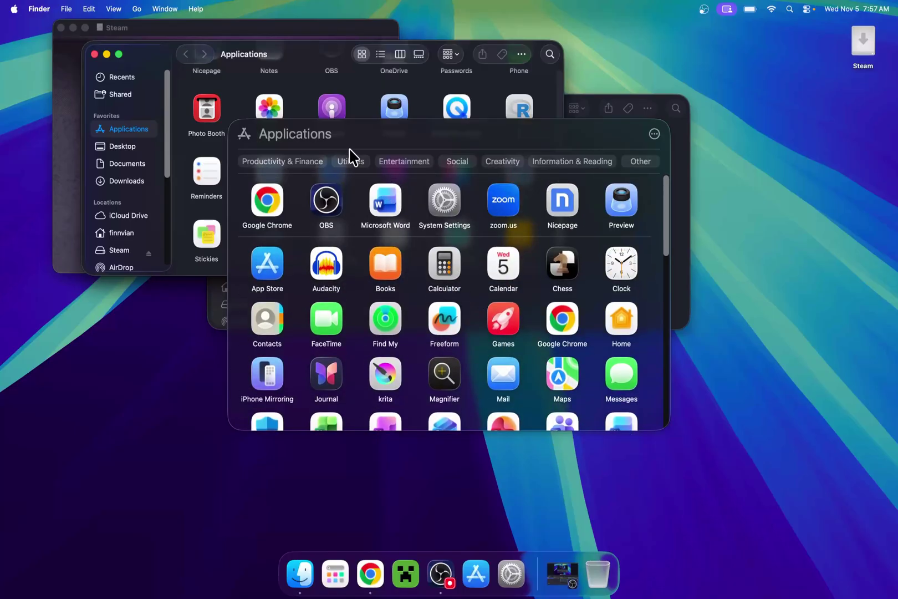
text(steam)
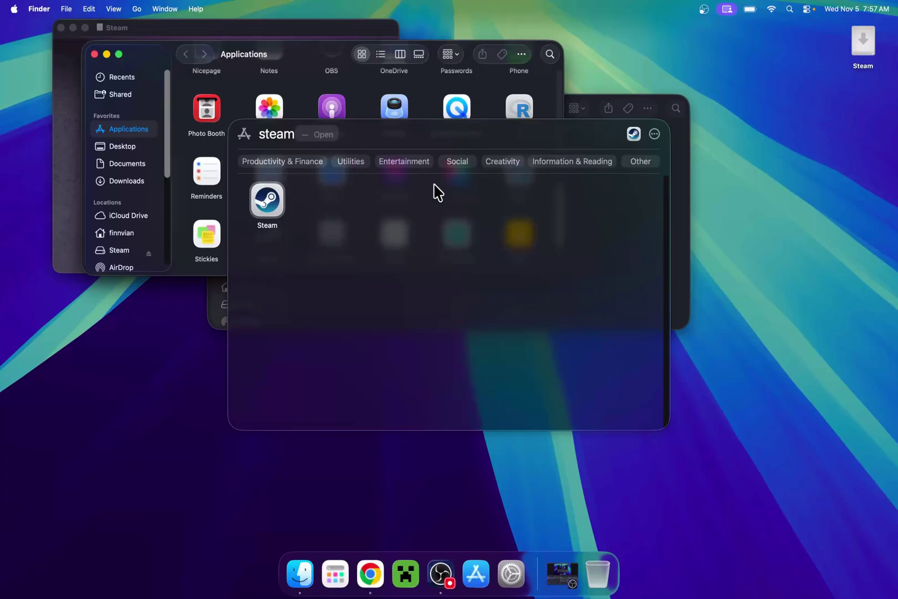
click(449, 136)
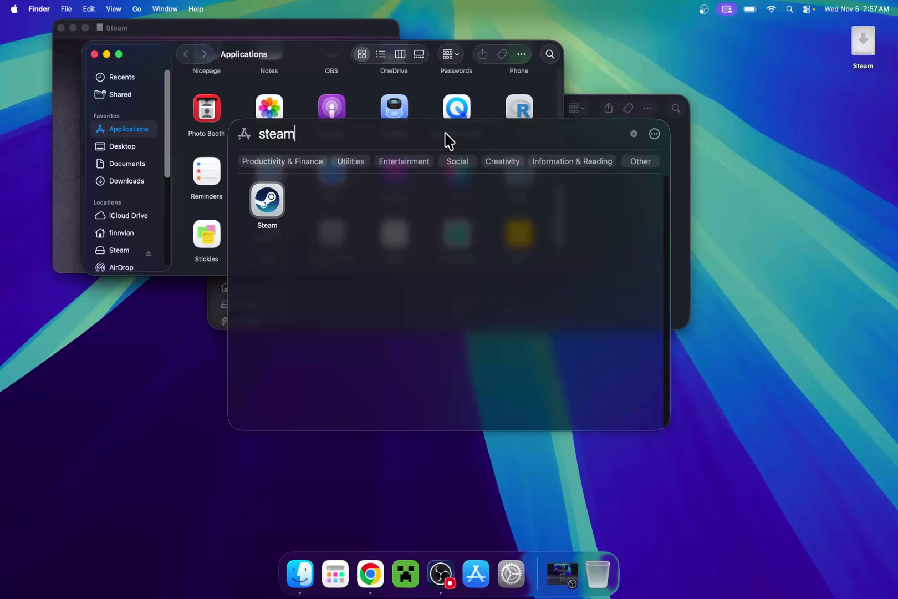
click(266, 199)
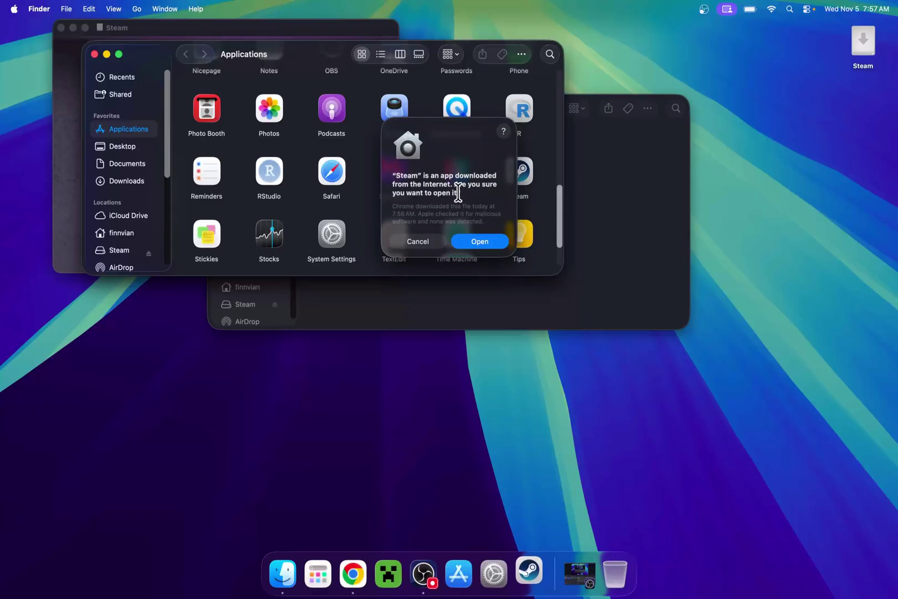
click(480, 242)
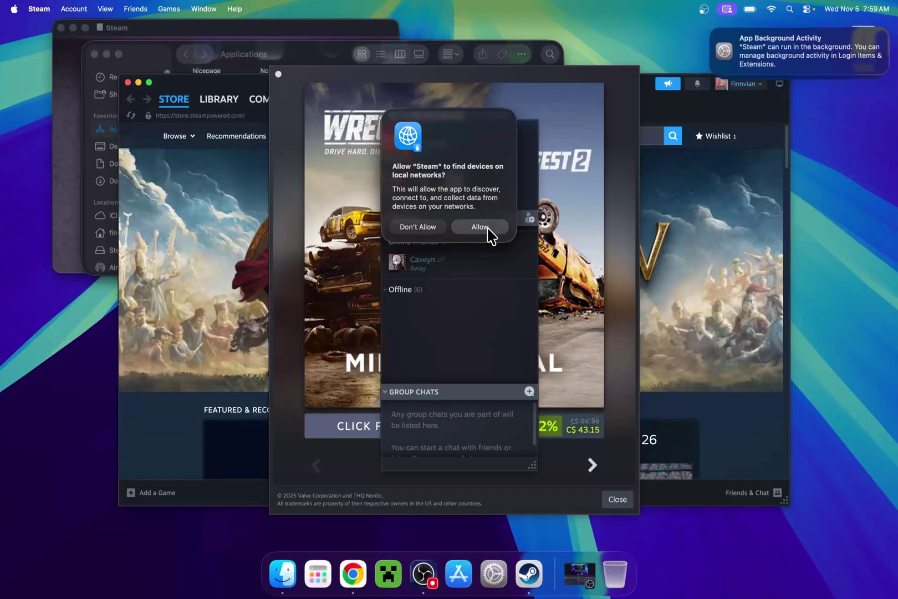
- Allow Steam to find devices on local networks, then clear the promotional pop-up and notification away from the store window
click(480, 227)
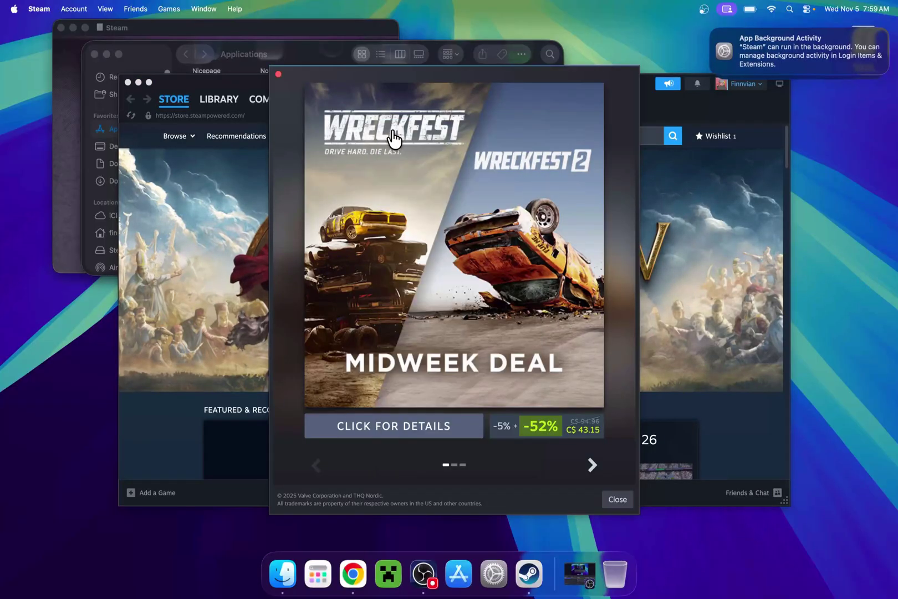
click(279, 74)
drag(411, 90, 403, 46)
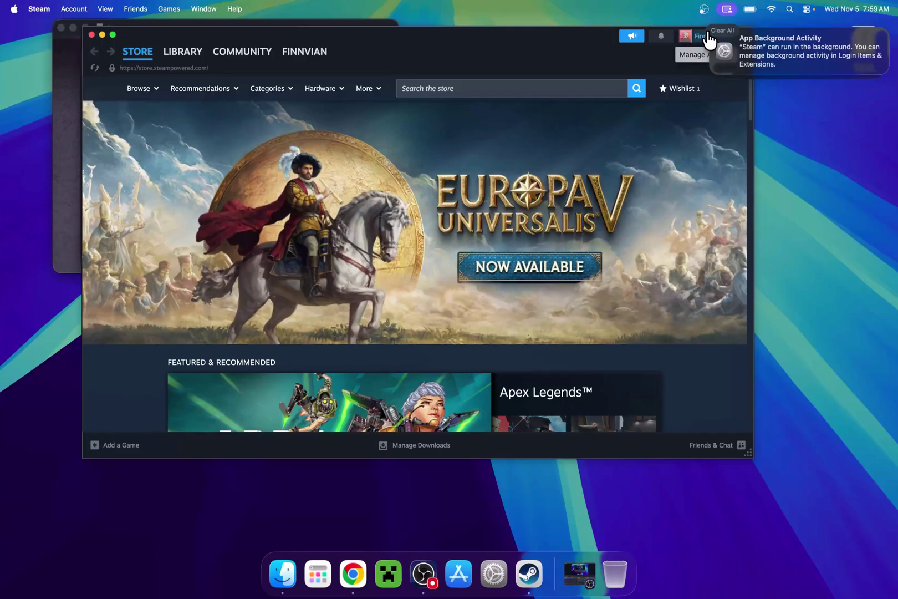
click(710, 34)
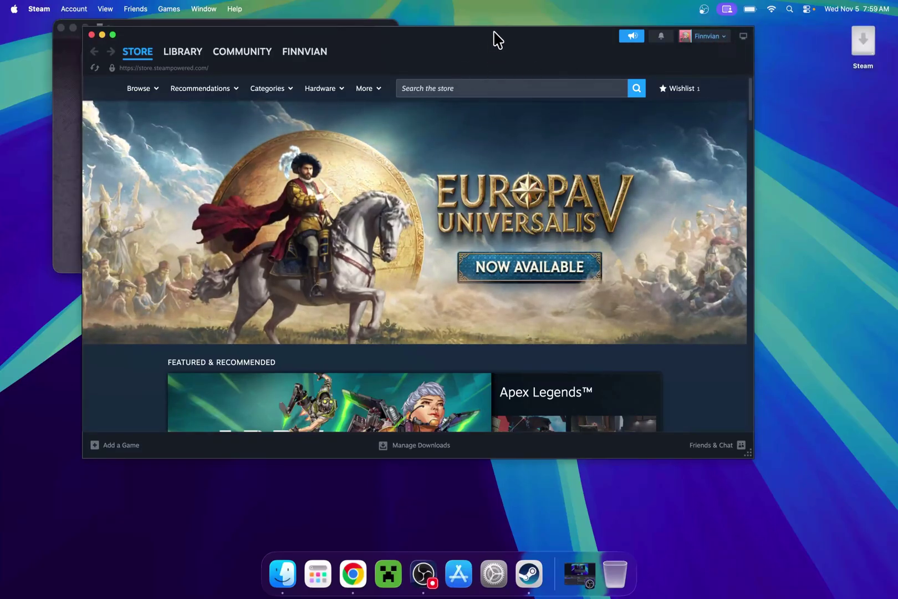
drag(497, 39, 515, 57)
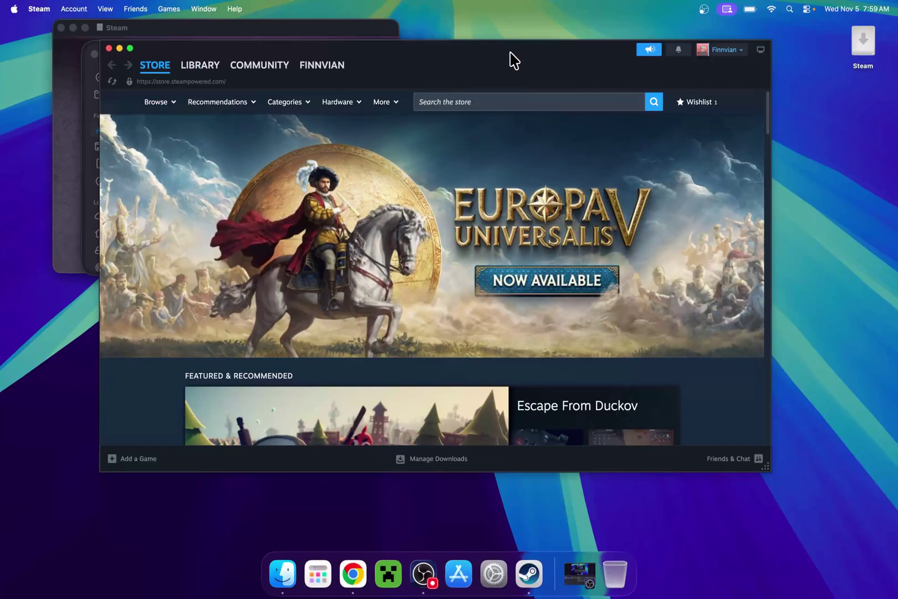
- View the game library, return to the store and enter geometry as the store search term
click(194, 72)
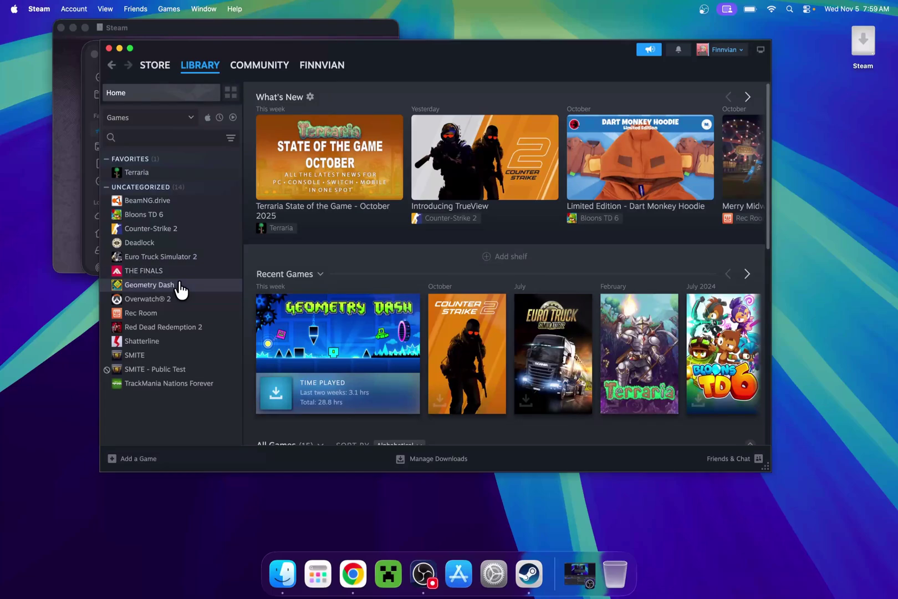
click(155, 73)
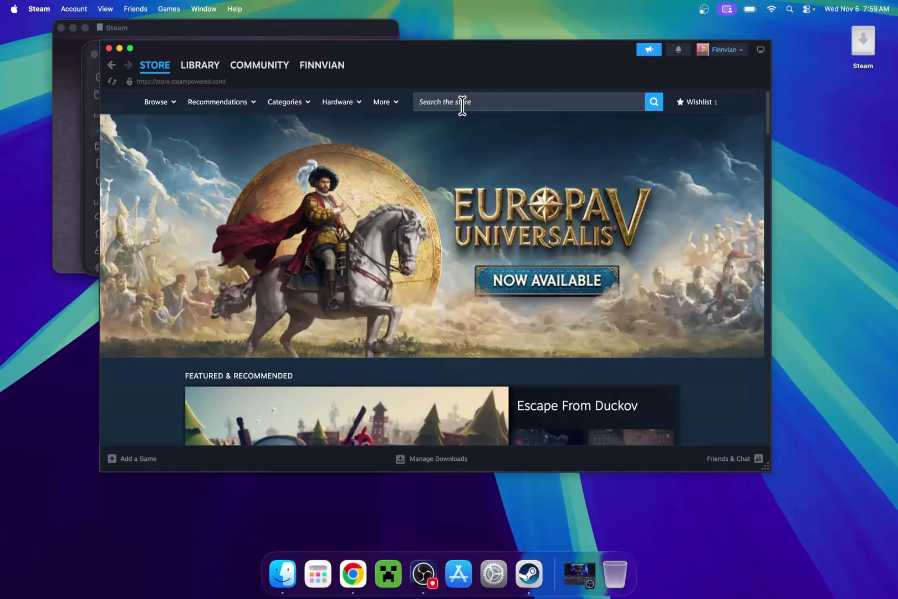
click(575, 102)
text(geometry)
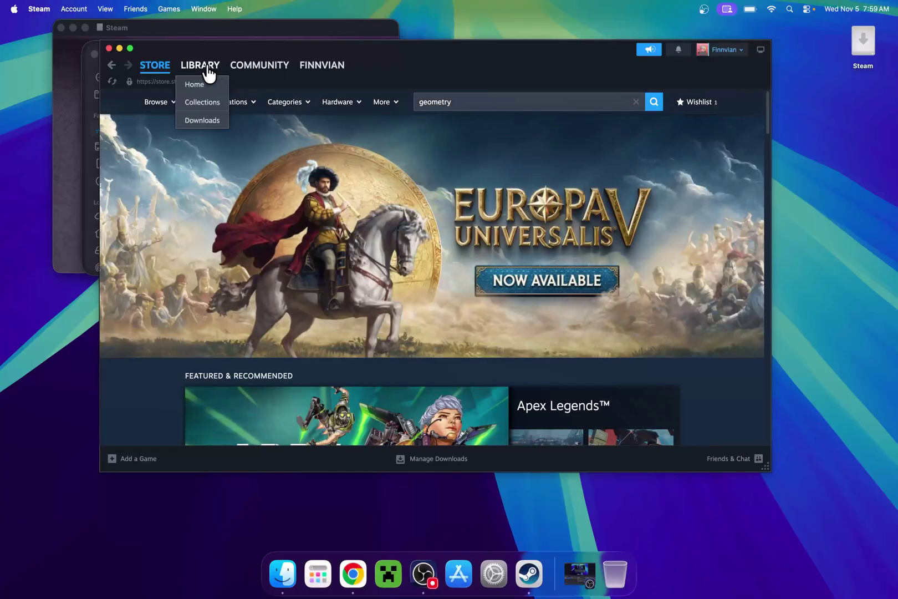
- Install Geometry Dash from the library to Macintosh HD and open the download progress page
click(206, 69)
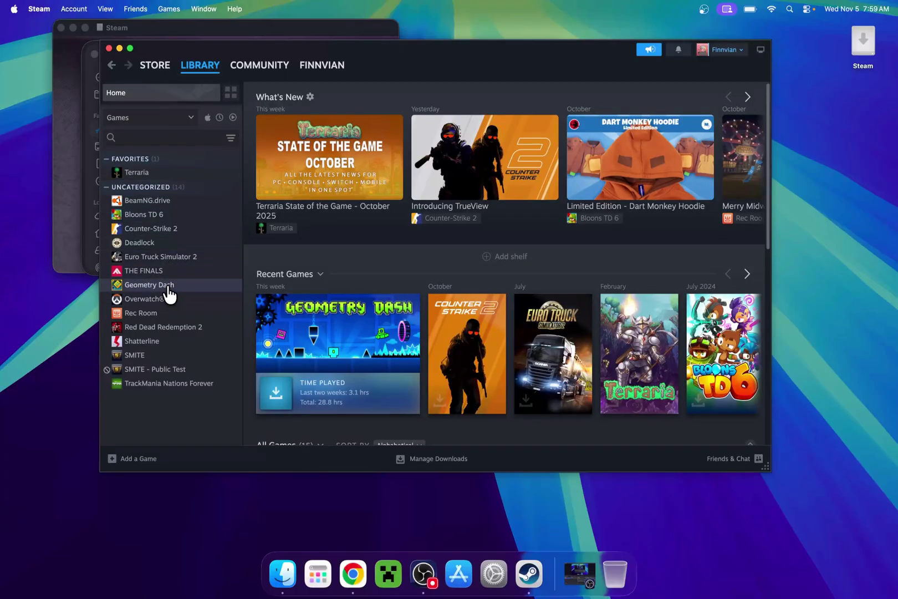
click(205, 288)
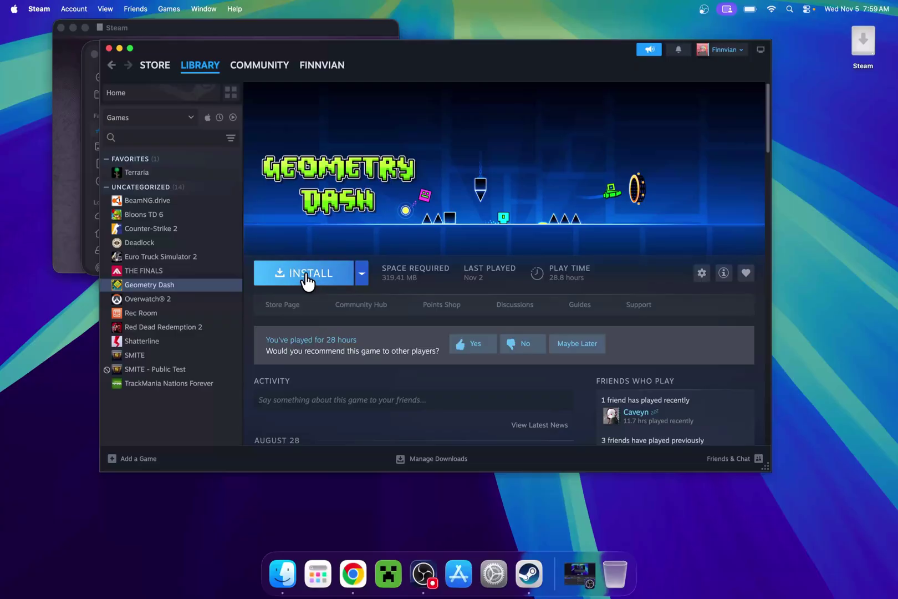
click(308, 281)
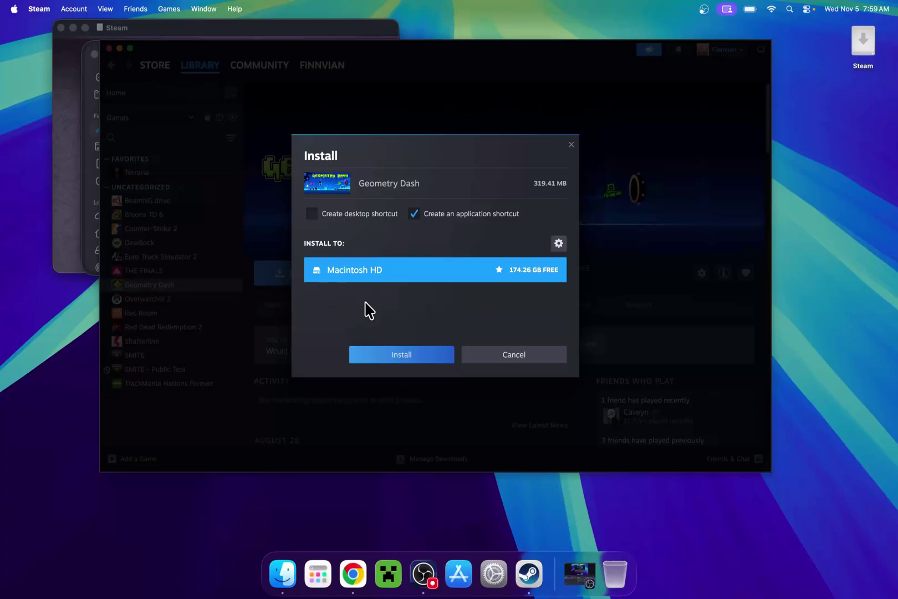
click(403, 359)
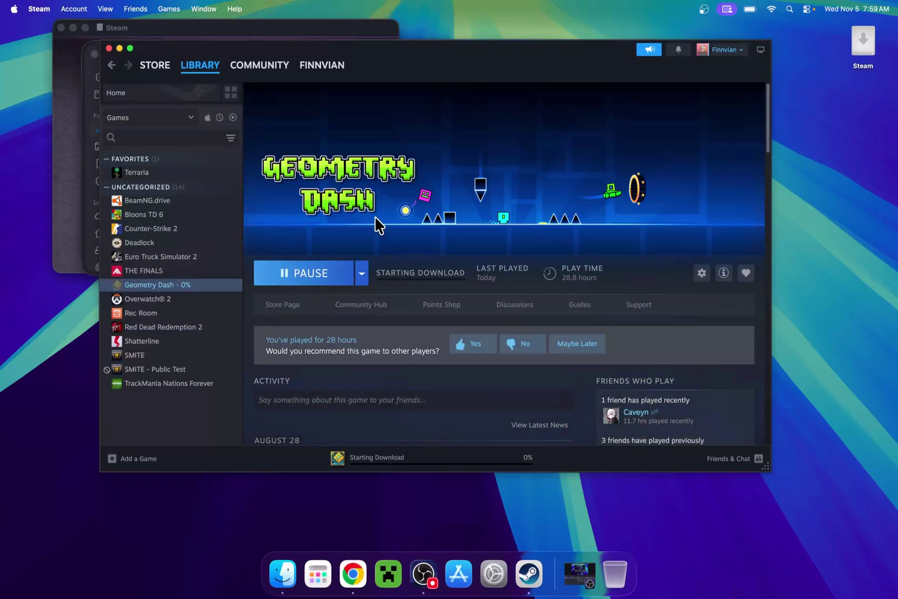
click(423, 464)
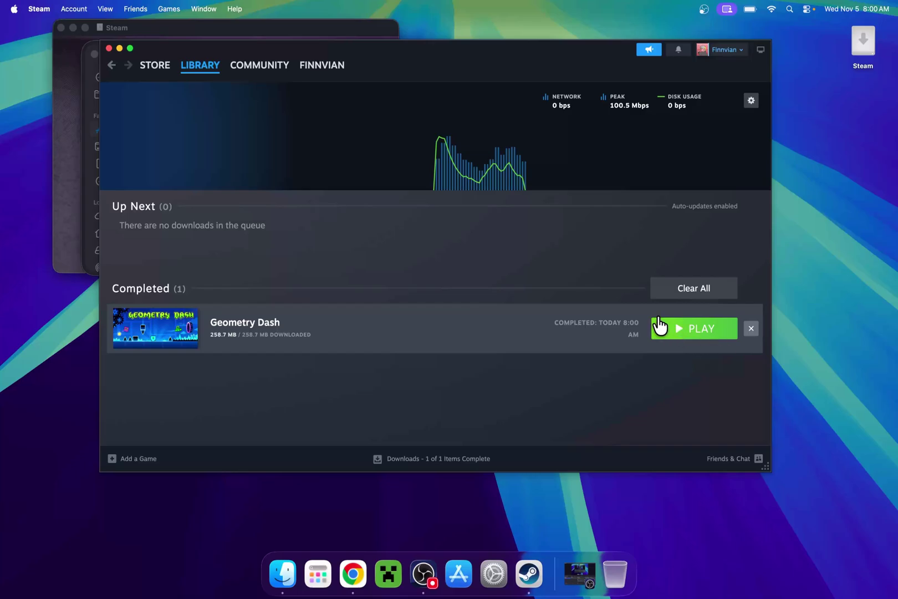
- Launch Geometry Dash from its library page and accept the game's Terms of Use and Privacy Policy notice
click(206, 81)
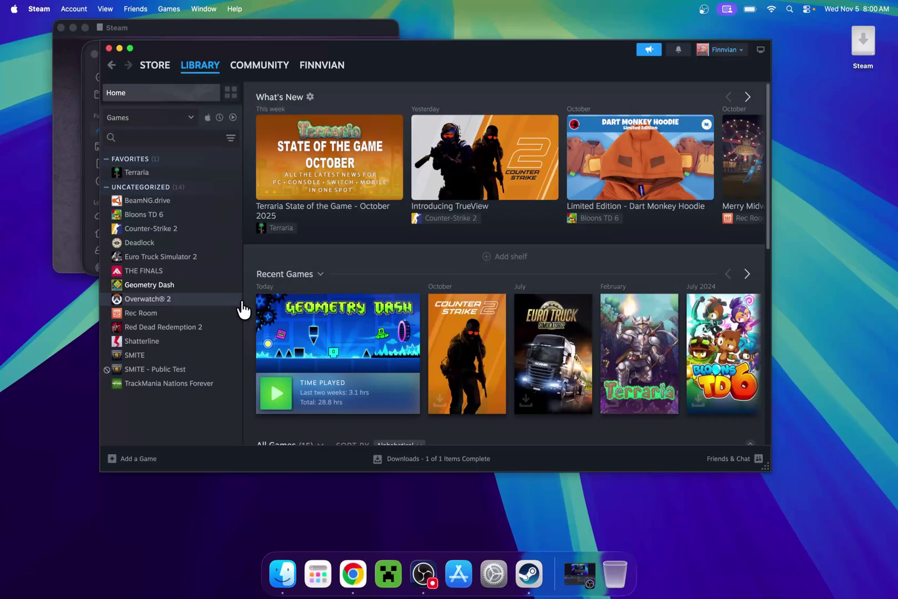
click(183, 285)
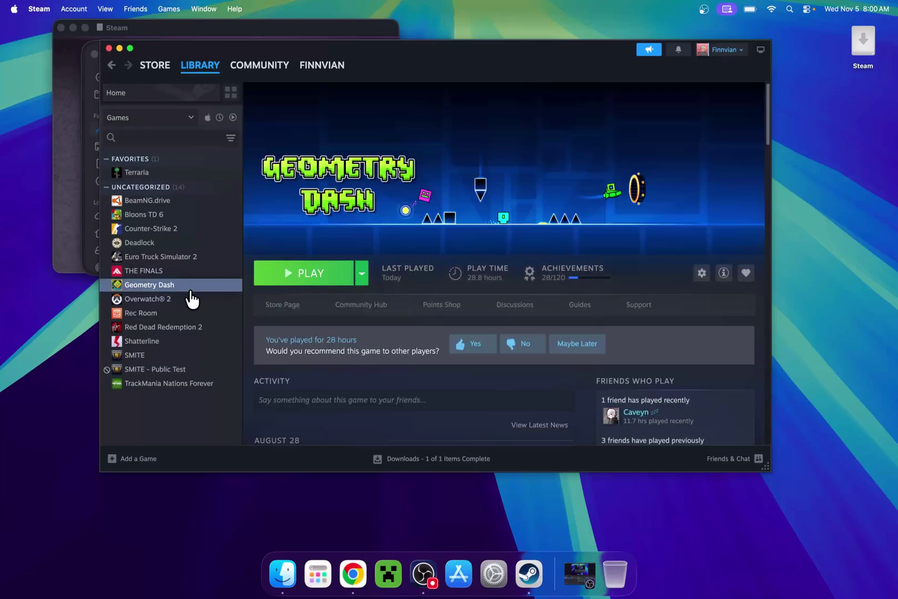
click(298, 275)
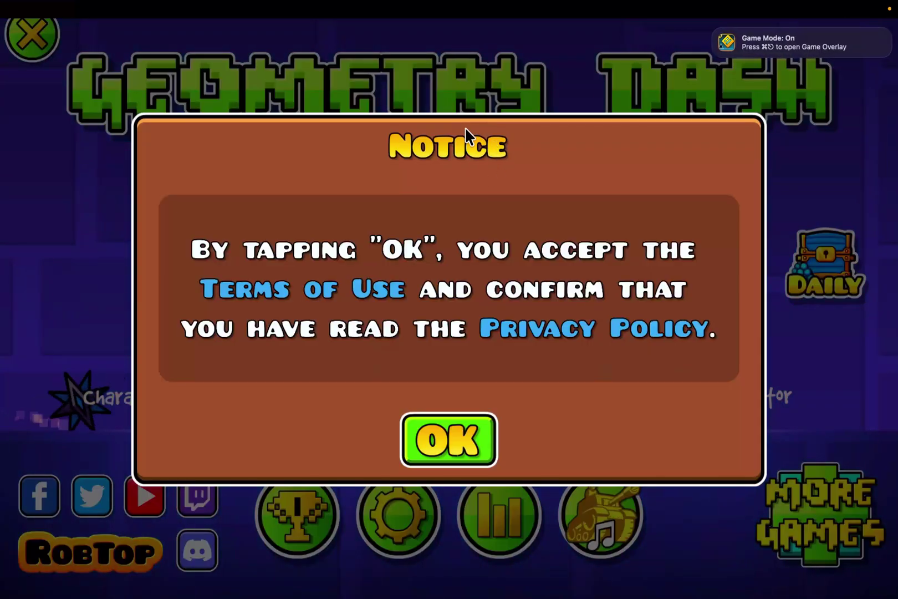
click(457, 439)
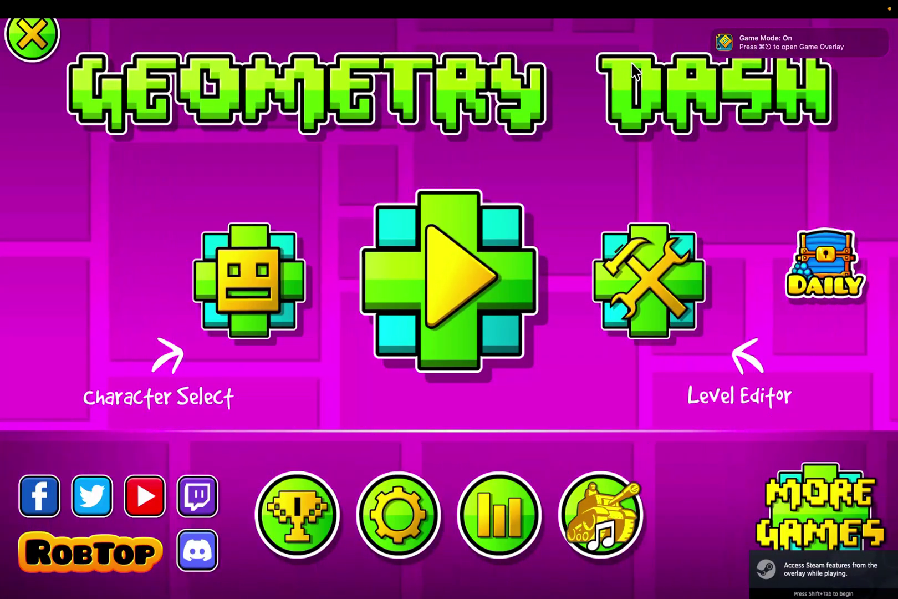
- Turn off Fullscreen in the game's video options and apply the change so it runs in a window
click(382, 483)
click(485, 245)
click(330, 139)
click(506, 502)
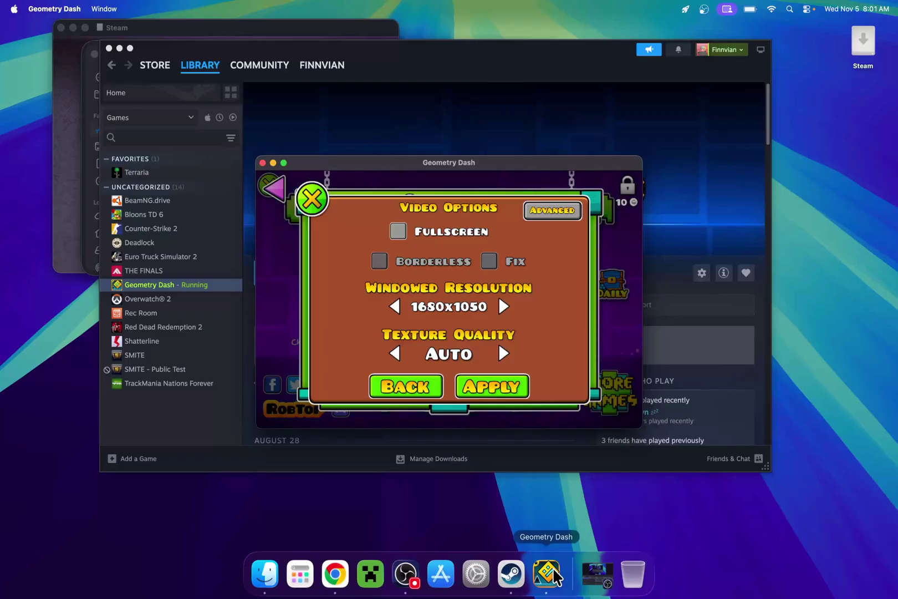
- Move the game window higher on the desktop and leave the video options and settings for the main menu
drag(555, 165, 554, 87)
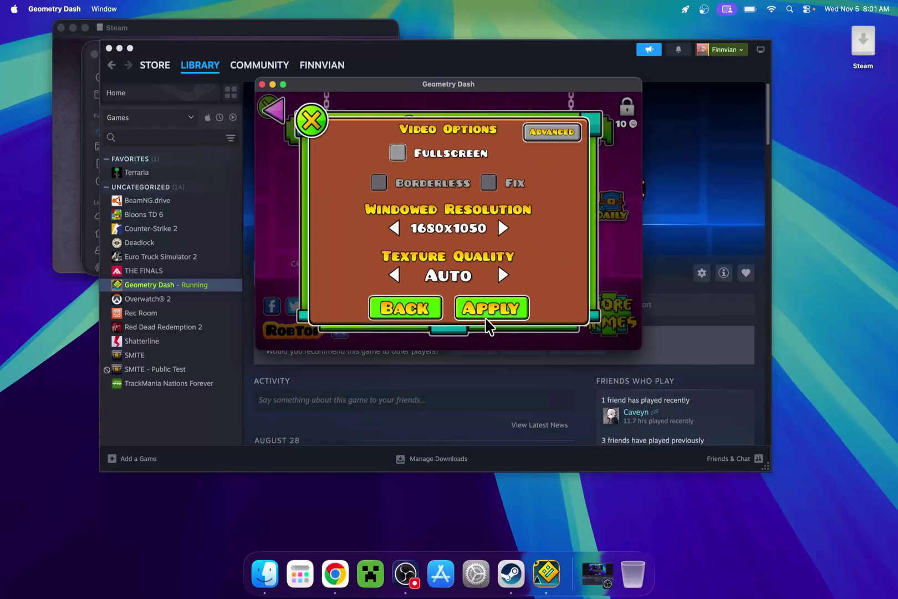
click(474, 305)
click(449, 253)
click(409, 309)
click(281, 108)
- Start the Stereo Madness level in normal mode, jump the cube past obstacles and pause the game
click(421, 215)
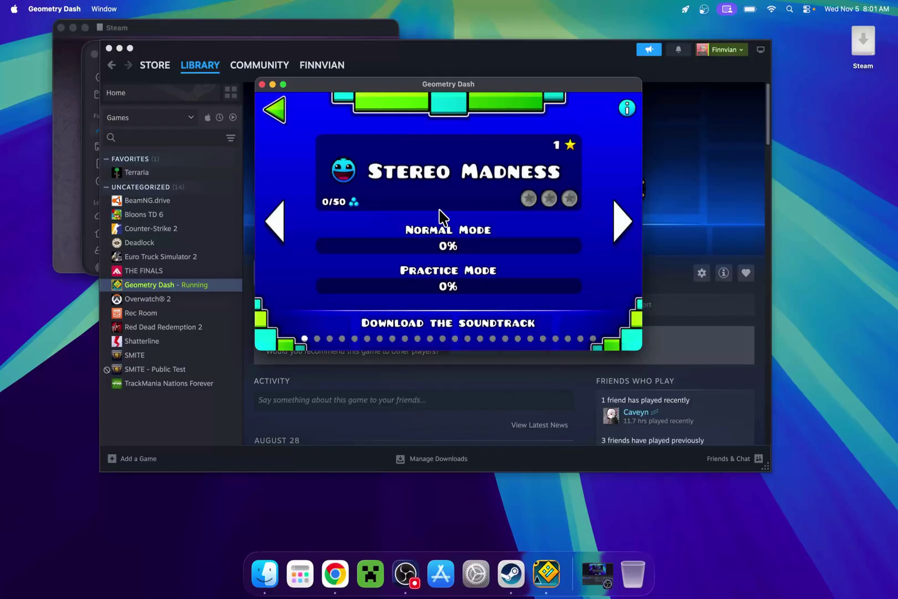
key(space)
key(space)
key(space)
key(space)
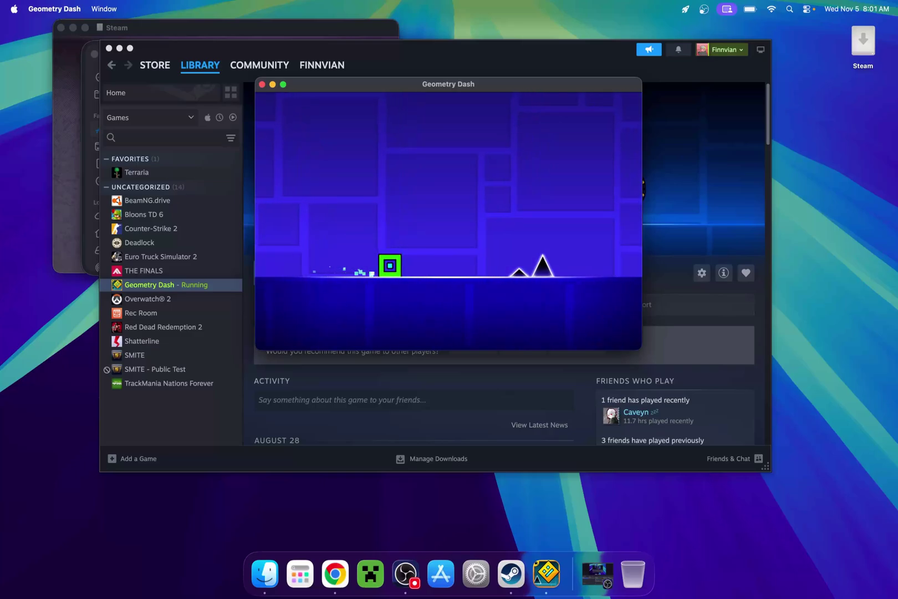
key(space)
key(space)
key(Escape)
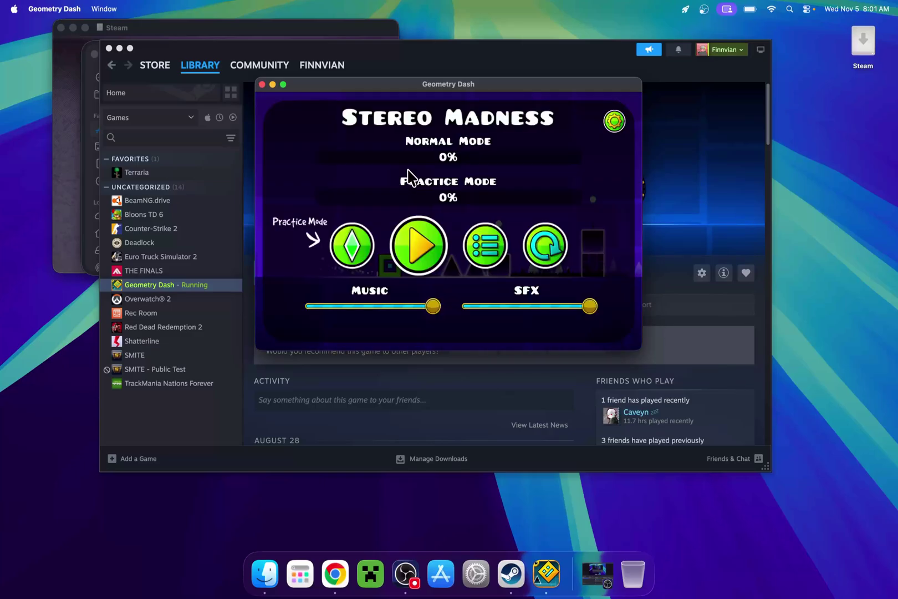
- Exit the paused level to the game's main menu and move the game window slightly lower on the desktop
click(485, 252)
key(Escape)
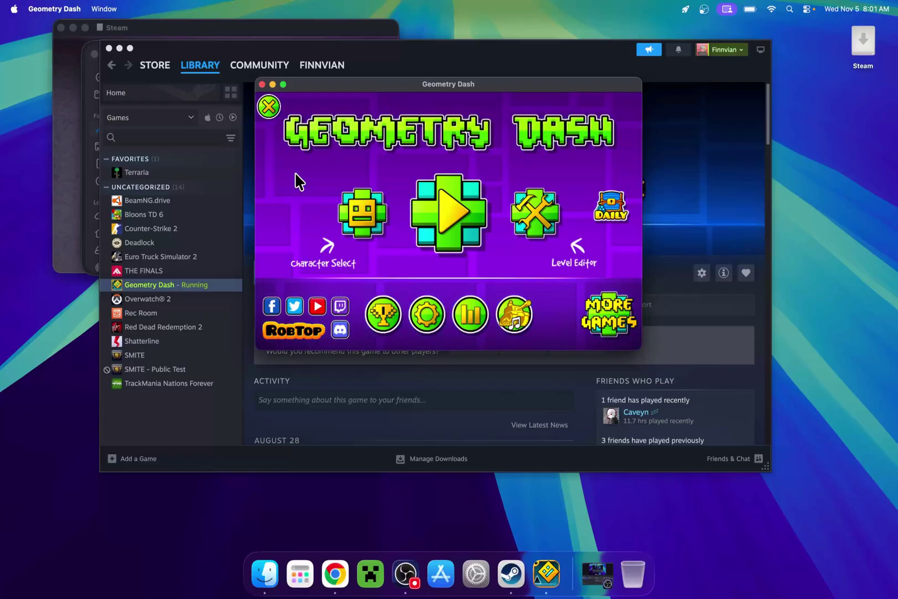
mouse_move(495, 88)
mouse_down()
mouse_move(583, 109)
mouse_move(547, 91)
mouse_move(482, 90)
mouse_move(496, 107)
mouse_up()
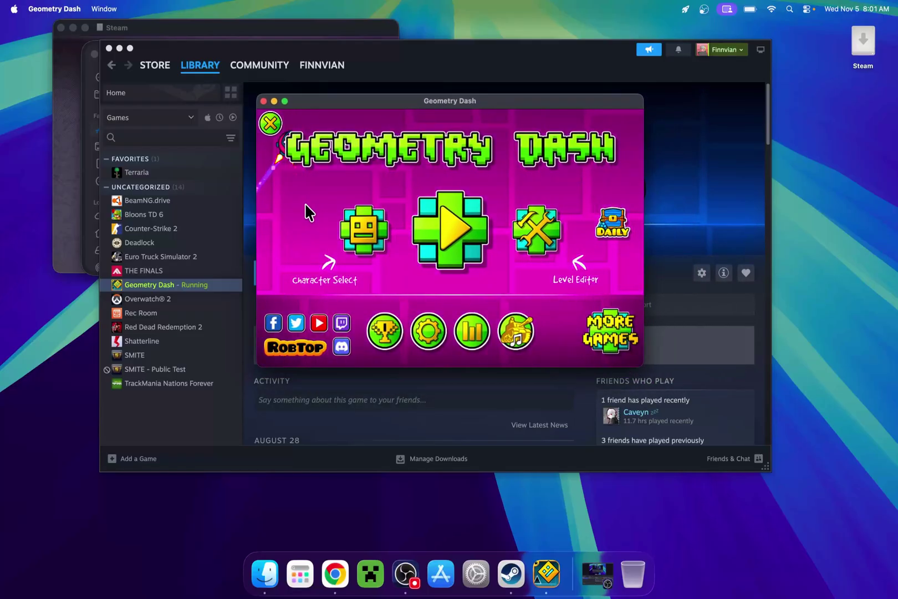